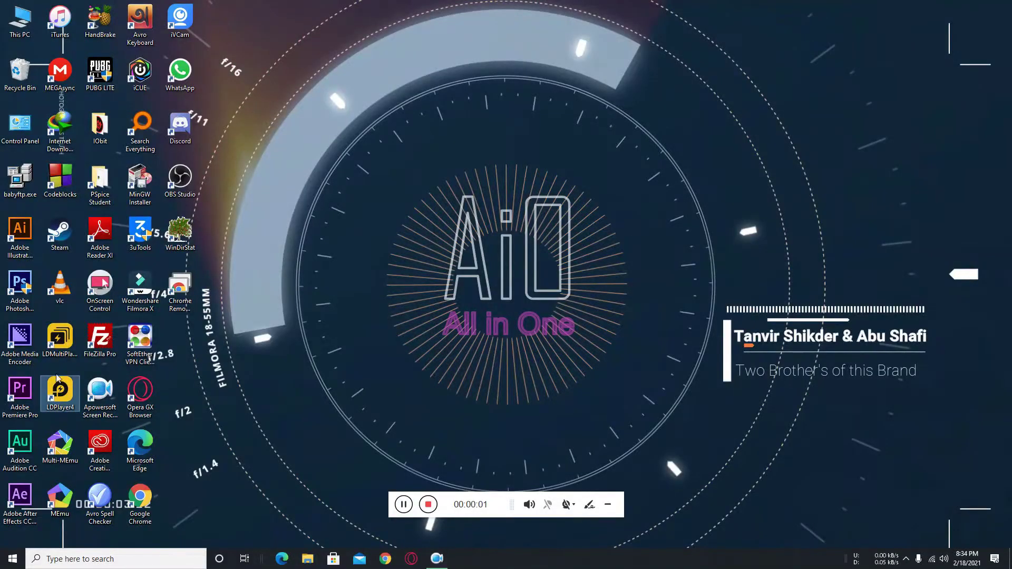
- Launch LDPlayer4 from the desktop, switch it to its floating mini window and restore the normal window
{"action": "right_click", "coordinate": [51, 410]}
{"action": "left_click", "coordinate": [93, 193]}
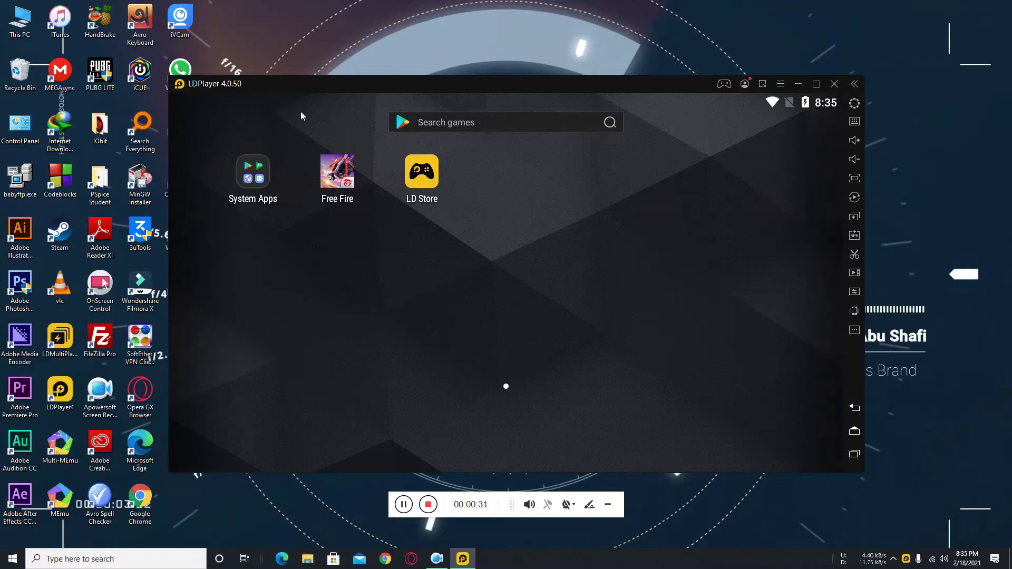
{"action": "left_click", "coordinate": [760, 85]}
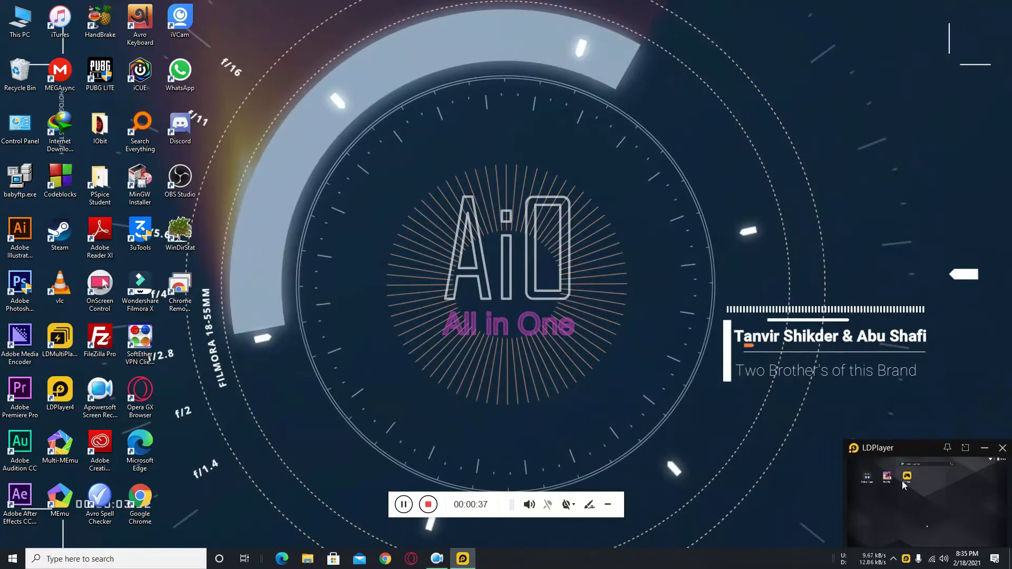
{"action": "left_click", "coordinate": [966, 448]}
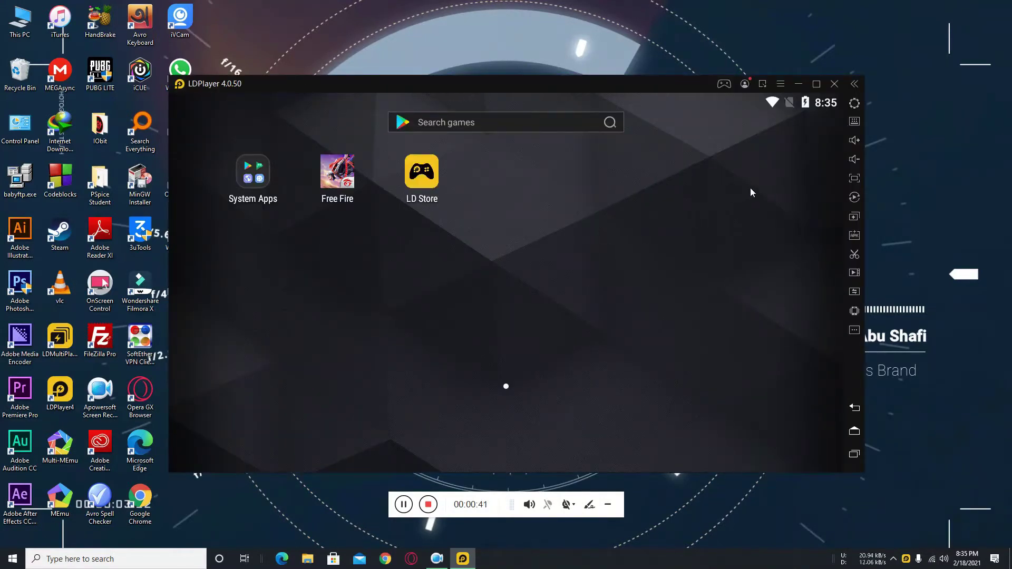
- Exit the LDPlayer 4.0.50 emulator and confirm closing the player
{"action": "left_click_drag", "start_coordinate": [794, 117], "coordinate": [639, 148]}
{"action": "left_click_drag", "start_coordinate": [660, 107], "coordinate": [632, 280]}
{"action": "left_click", "coordinate": [833, 84]}
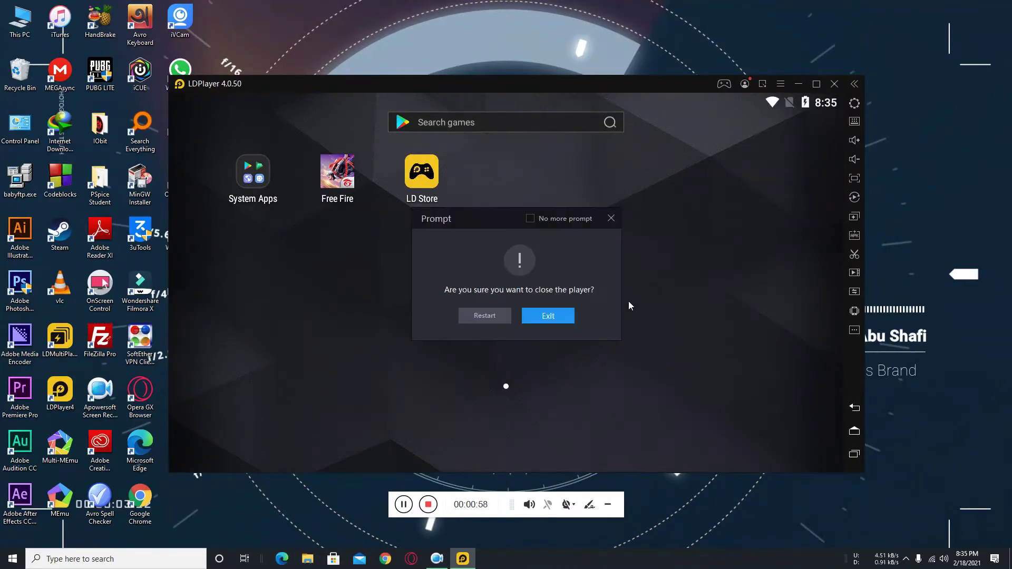
{"action": "left_click", "coordinate": [542, 315]}
- Refresh the desktop
{"action": "right_click", "coordinate": [539, 201]}
{"action": "mouse_move", "coordinate": [622, 273]}
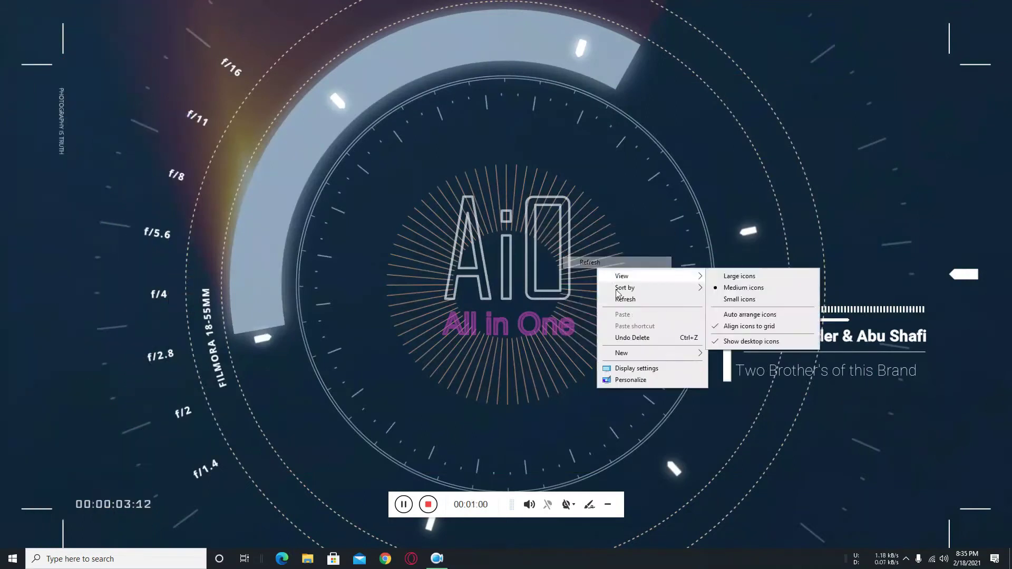
{"action": "left_click", "coordinate": [759, 341]}
- Browse from This PC in a maximized window to the Programs folder inside the owner's personal folder on Local Disk (E:)
{"action": "double_click", "coordinate": [18, 36]}
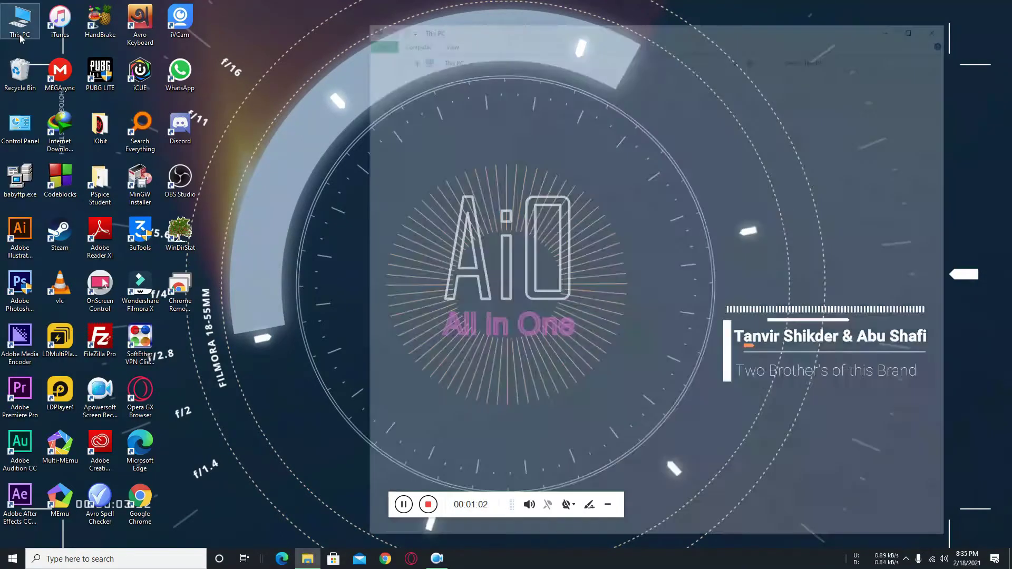
{"action": "left_click", "coordinate": [626, 233]}
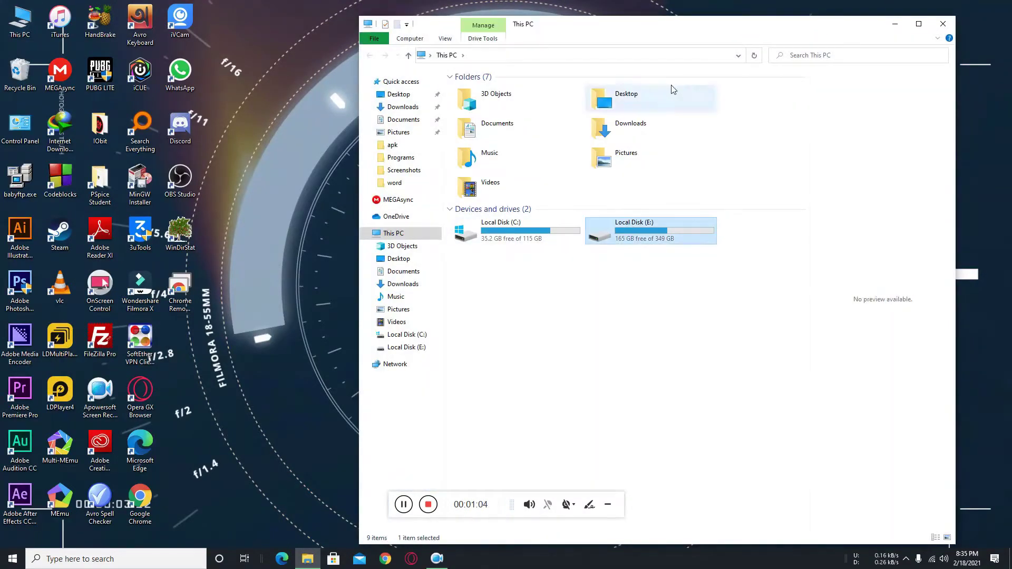
{"action": "double_click", "coordinate": [701, 27]}
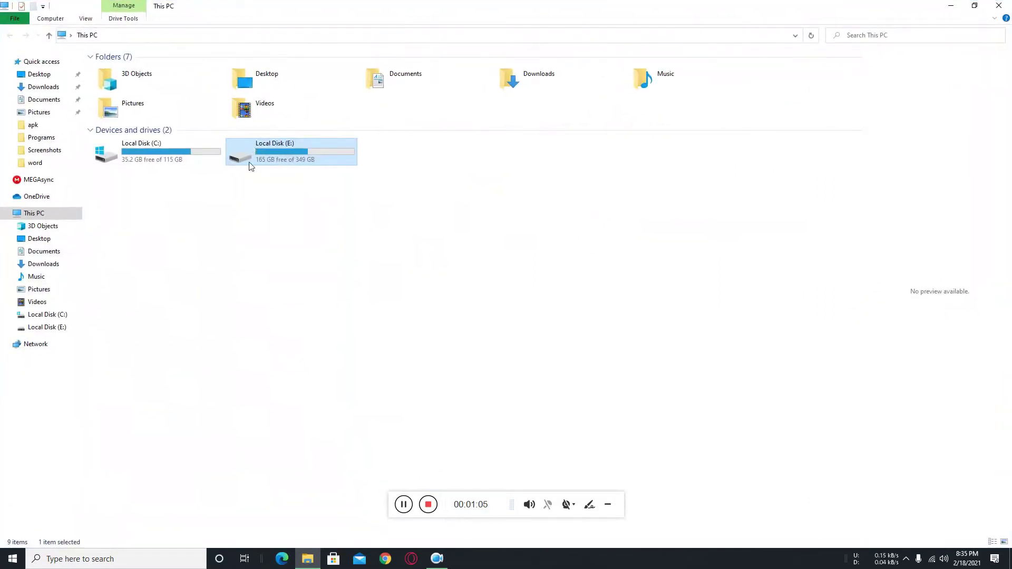
{"action": "double_click", "coordinate": [302, 157]}
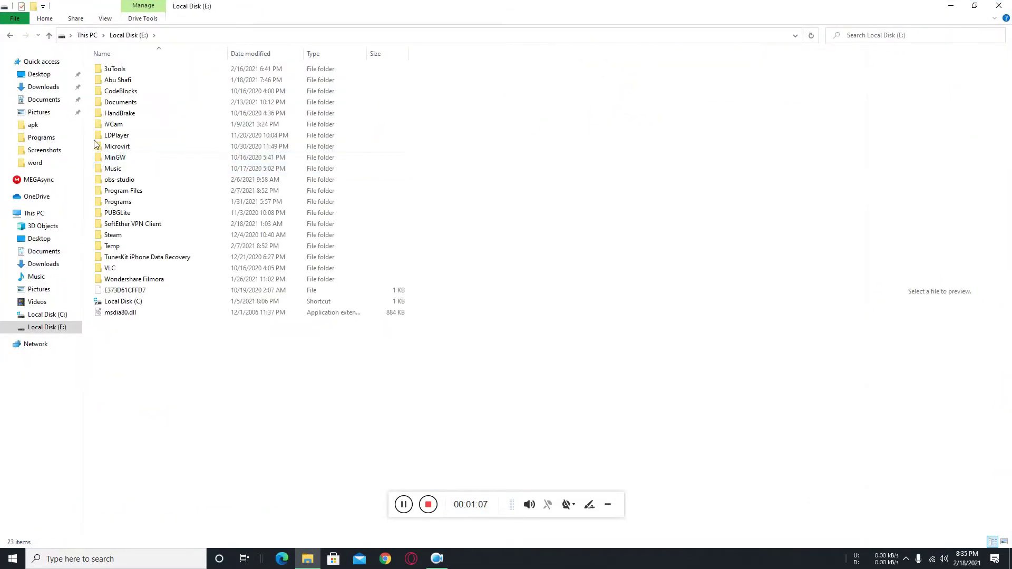
{"action": "double_click", "coordinate": [121, 82]}
{"action": "double_click", "coordinate": [121, 91]}
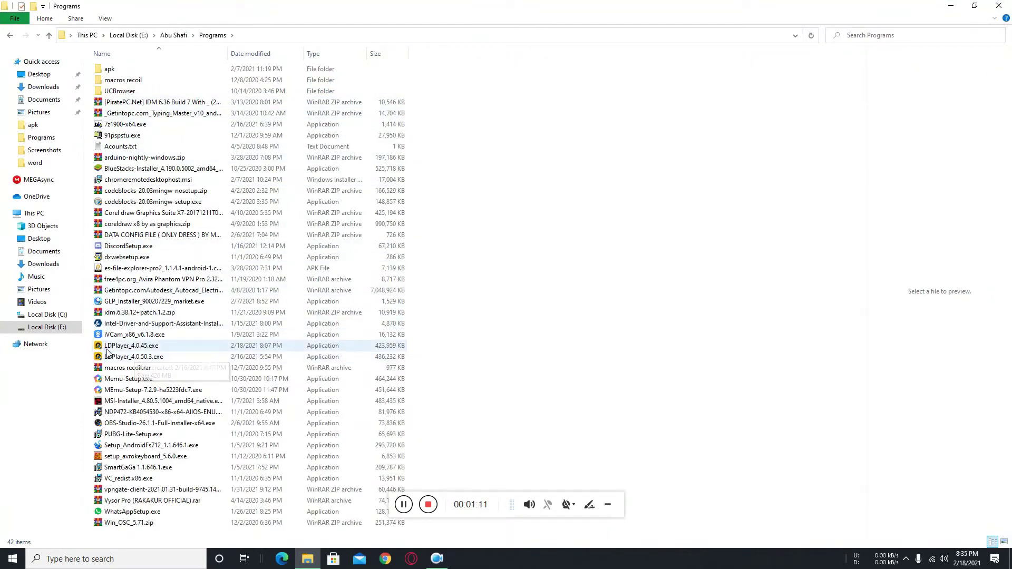
- Run the LDPlayer_4.0.45.exe installer as administrator and minimize the file window and the recorder bar
{"action": "left_click_drag", "start_coordinate": [419, 349], "coordinate": [120, 352]}
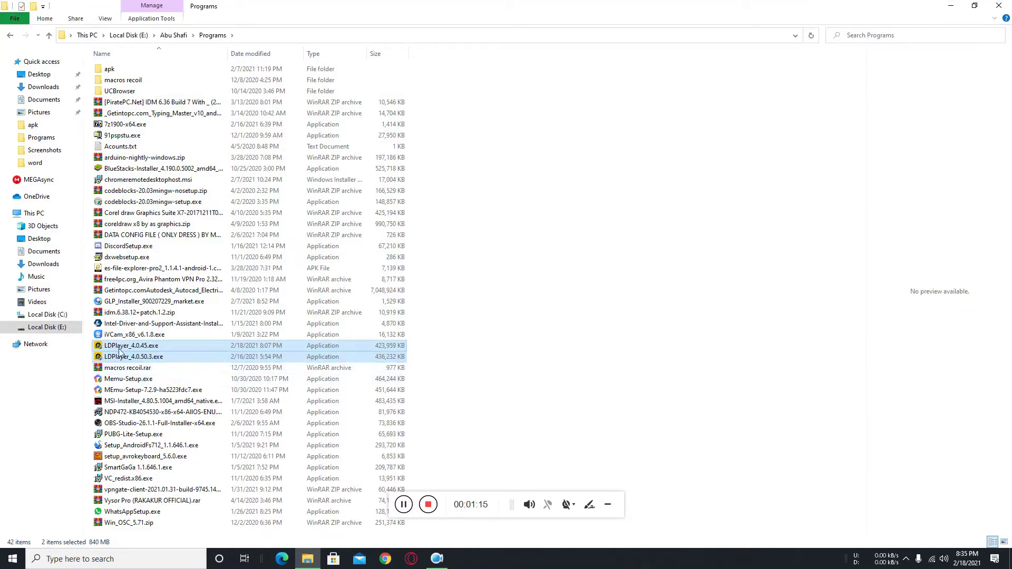
{"action": "left_click", "coordinate": [149, 348]}
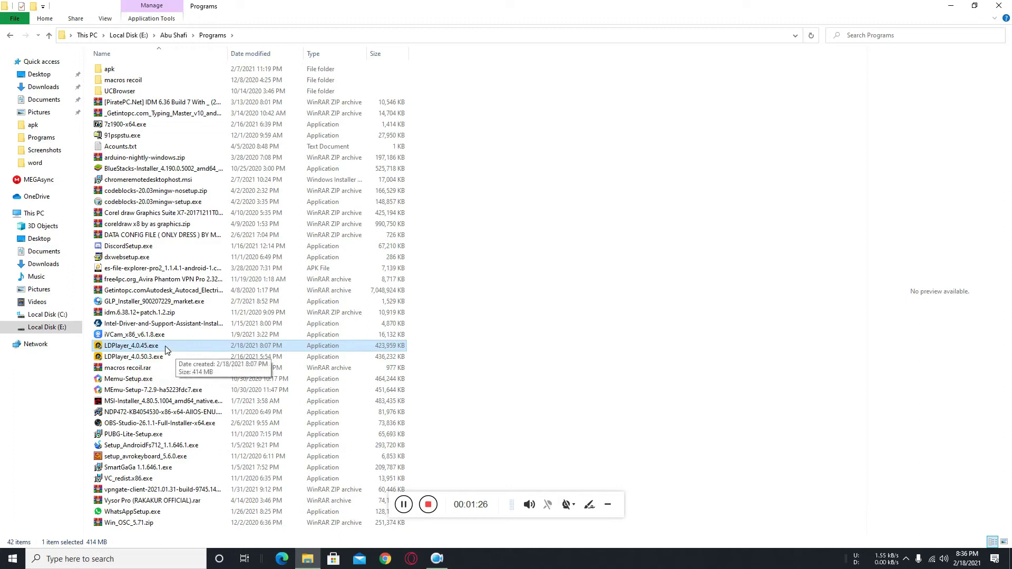
{"action": "right_click", "coordinate": [166, 349]}
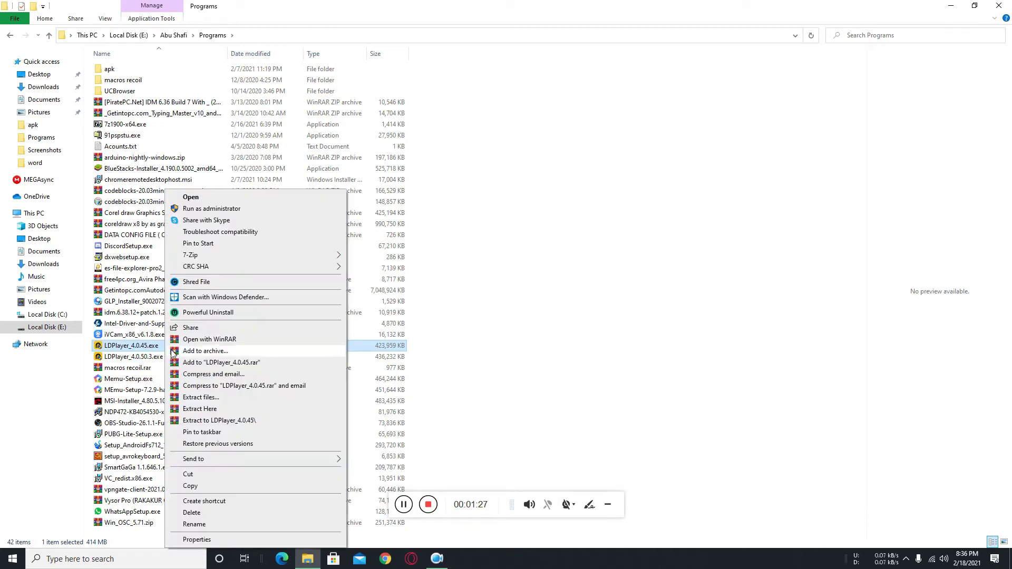
{"action": "left_click", "coordinate": [207, 210]}
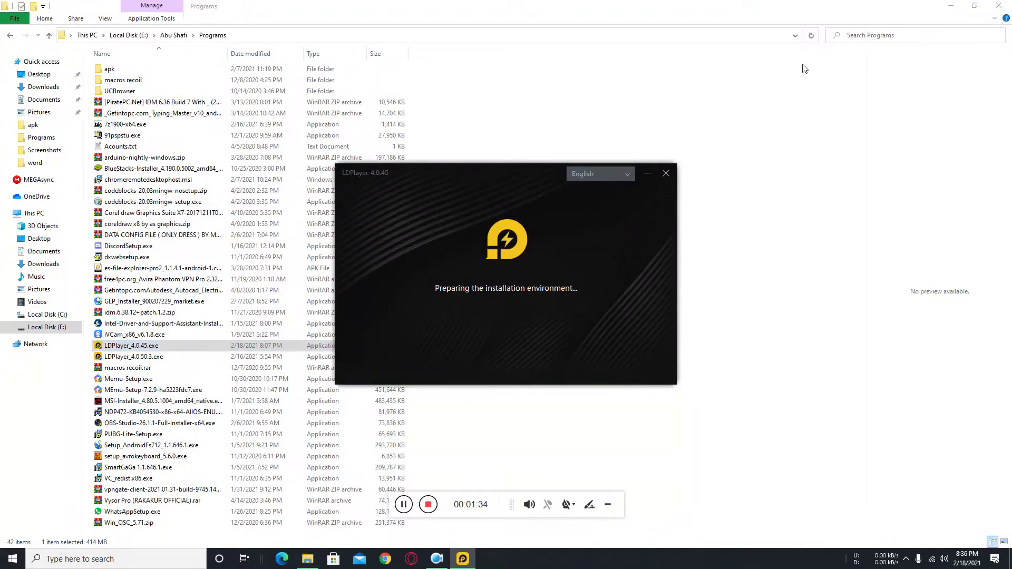
{"action": "left_click", "coordinate": [940, 9]}
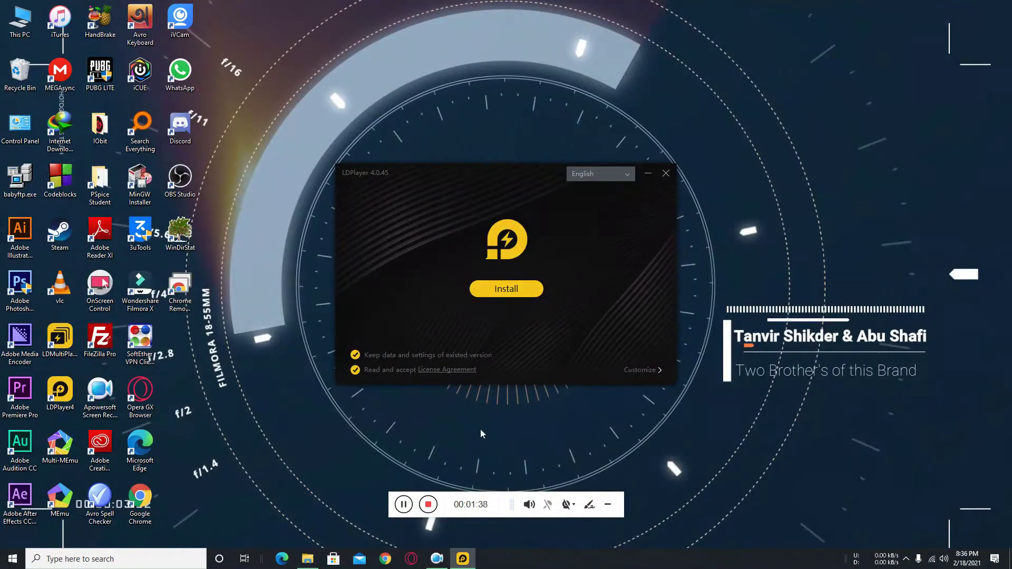
{"action": "left_click", "coordinate": [606, 506]}
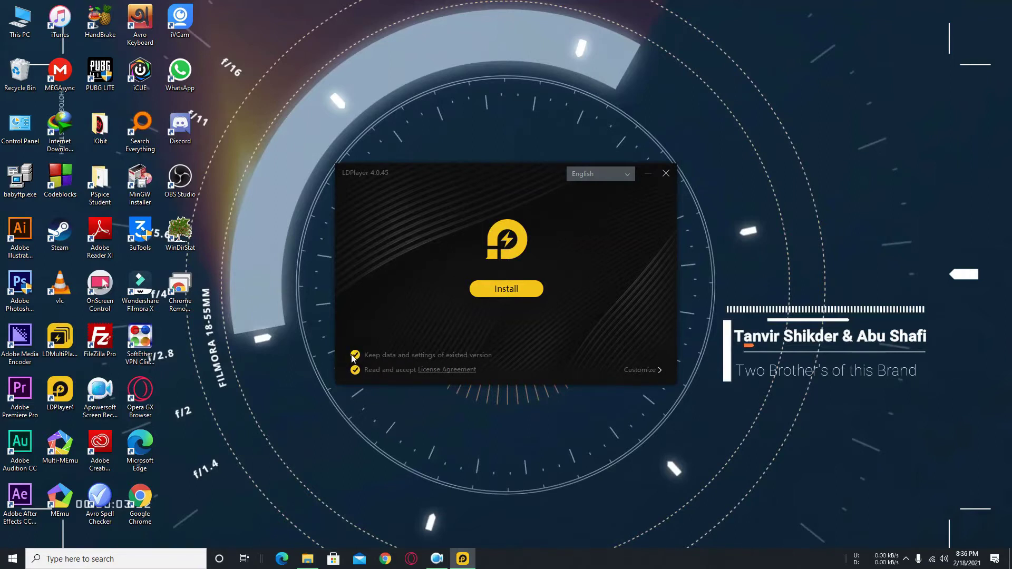
- With the license agreement accepted, open the installer's custom options and browse to the E:\LDPlayer\LDPlayer4.0 installation folder
{"action": "left_click", "coordinate": [356, 370]}
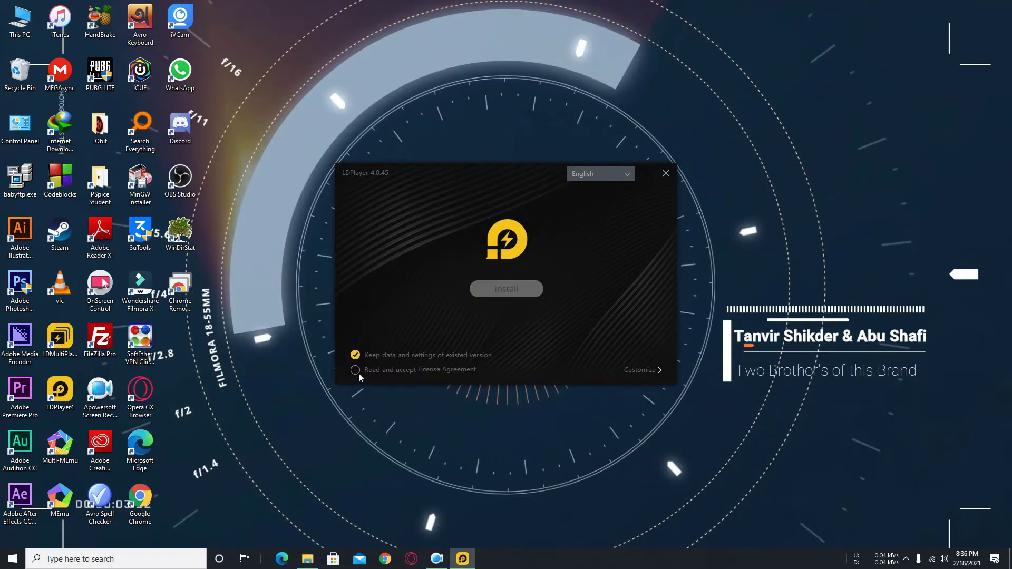
{"action": "left_click", "coordinate": [365, 372]}
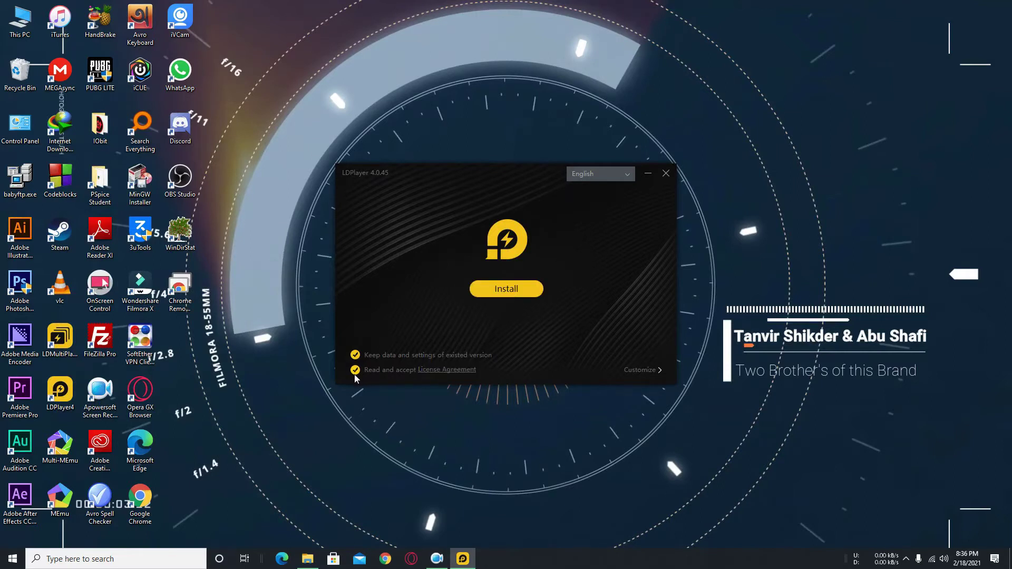
{"action": "left_click", "coordinate": [649, 370]}
{"action": "left_click_drag", "start_coordinate": [446, 332], "coordinate": [336, 336]}
{"action": "left_click", "coordinate": [456, 331]}
{"action": "left_click", "coordinate": [649, 330]}
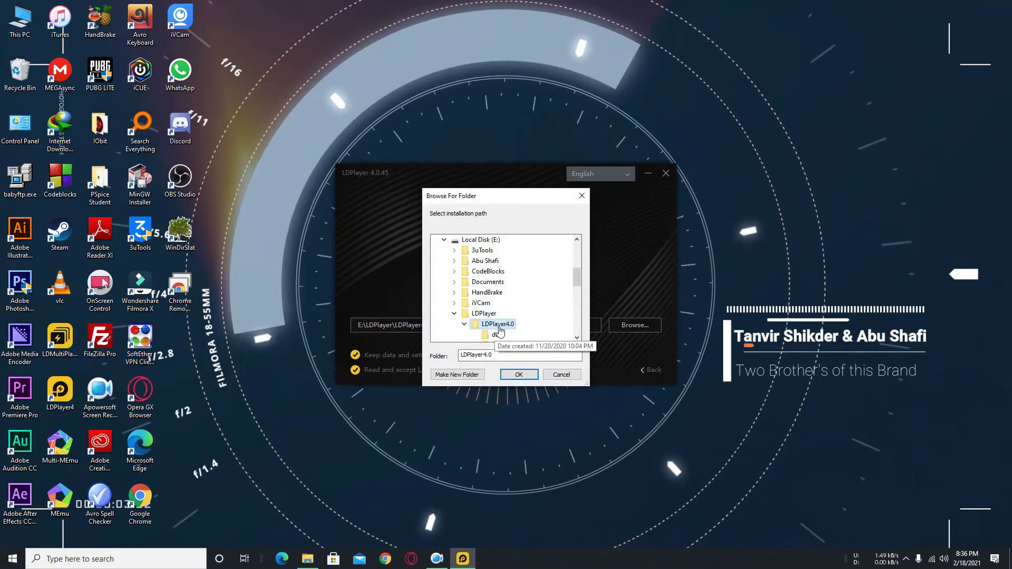
{"action": "left_click", "coordinate": [543, 374]}
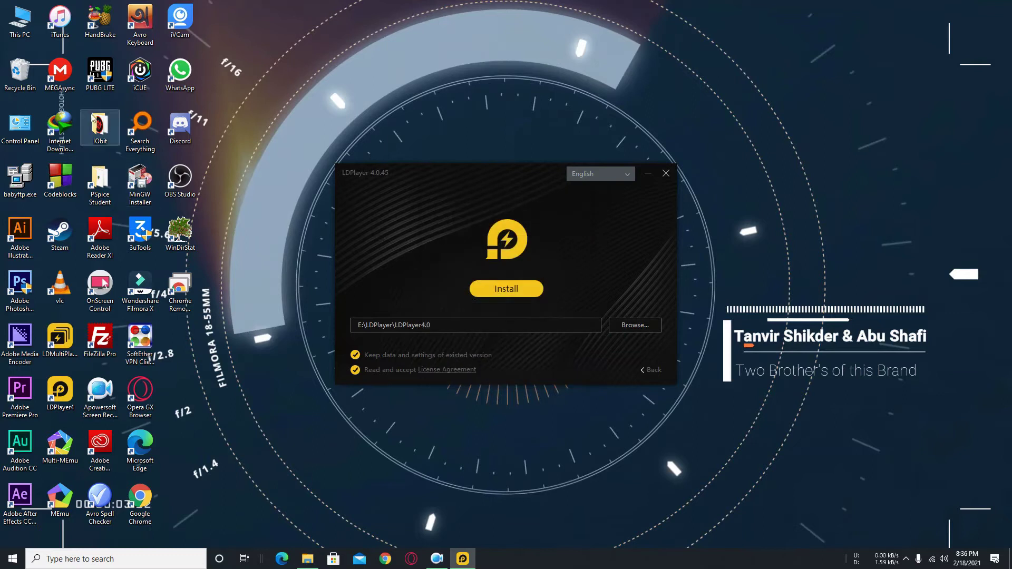
- Open the existing LDPlayer4.0 folder on Local Disk (E:) and compare its full path with the installer's path
{"action": "left_click", "coordinate": [307, 559]}
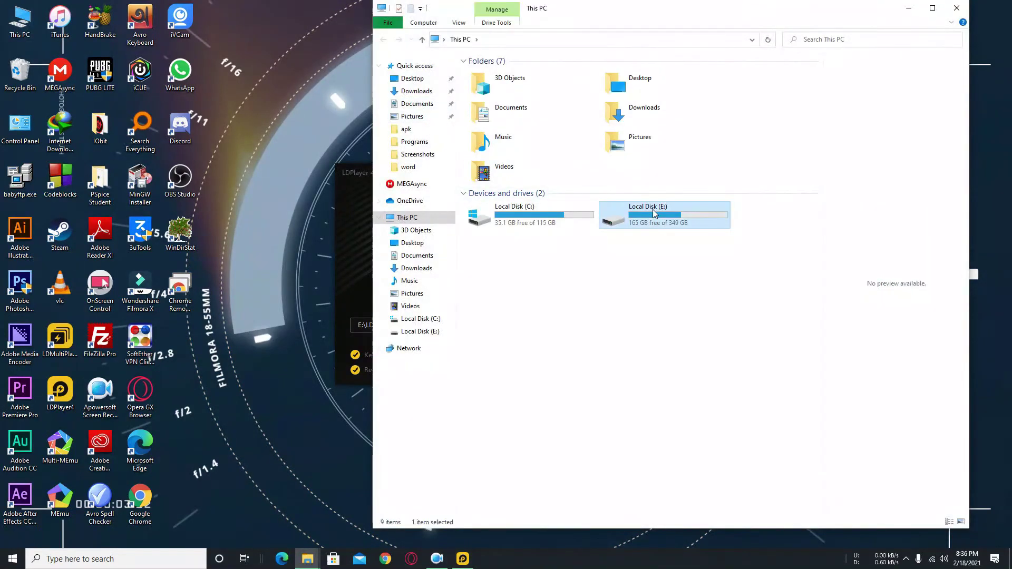
{"action": "double_click", "coordinate": [652, 210]}
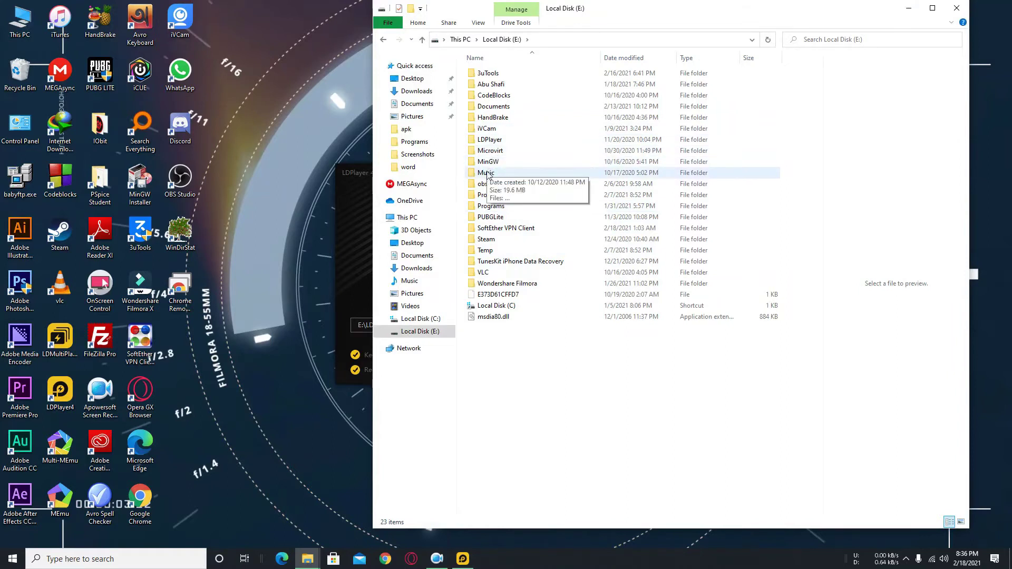
{"action": "double_click", "coordinate": [494, 141]}
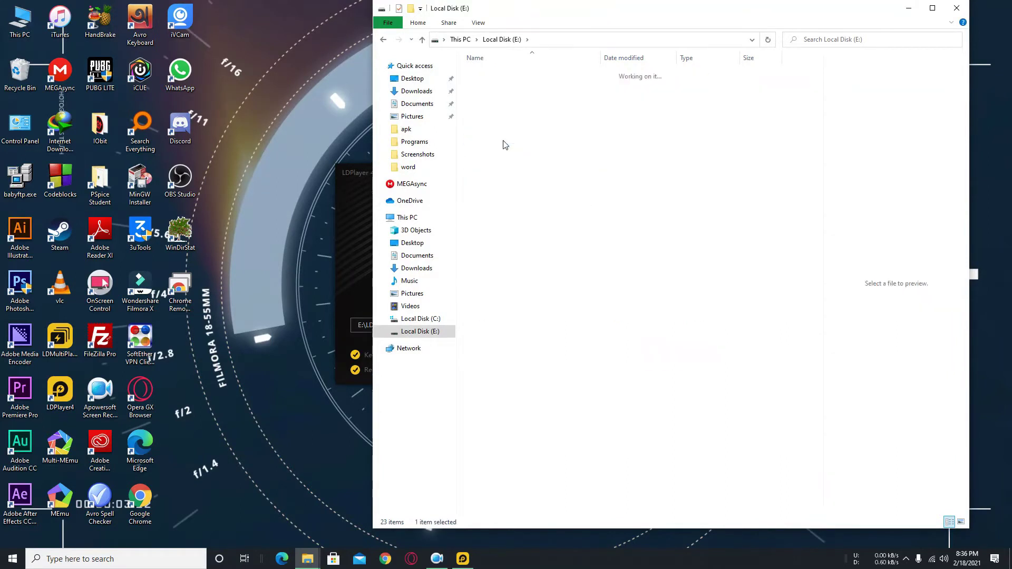
{"action": "double_click", "coordinate": [504, 74]}
{"action": "left_click", "coordinate": [605, 43]}
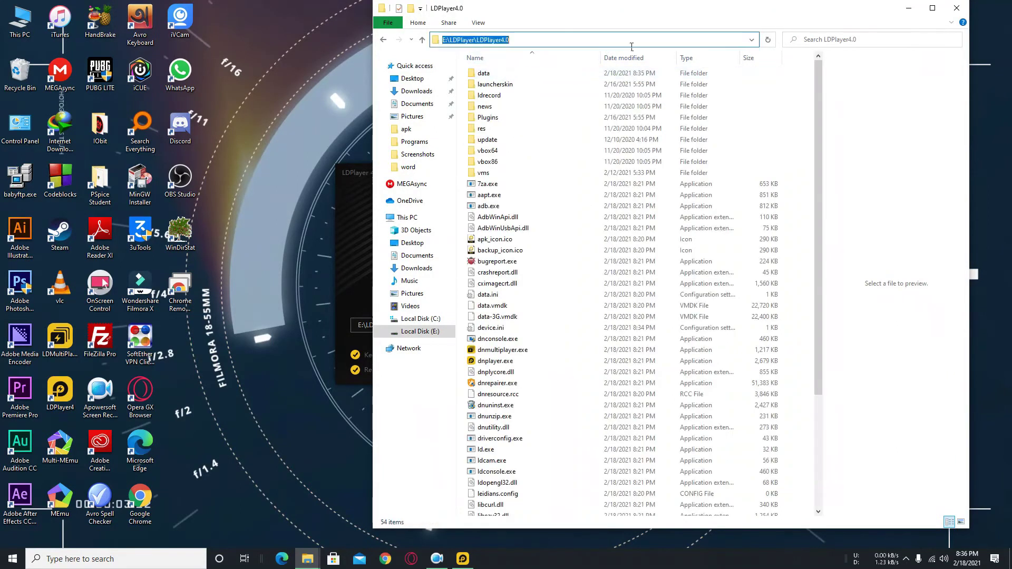
{"action": "left_click_drag", "start_coordinate": [544, 20], "coordinate": [737, 76]}
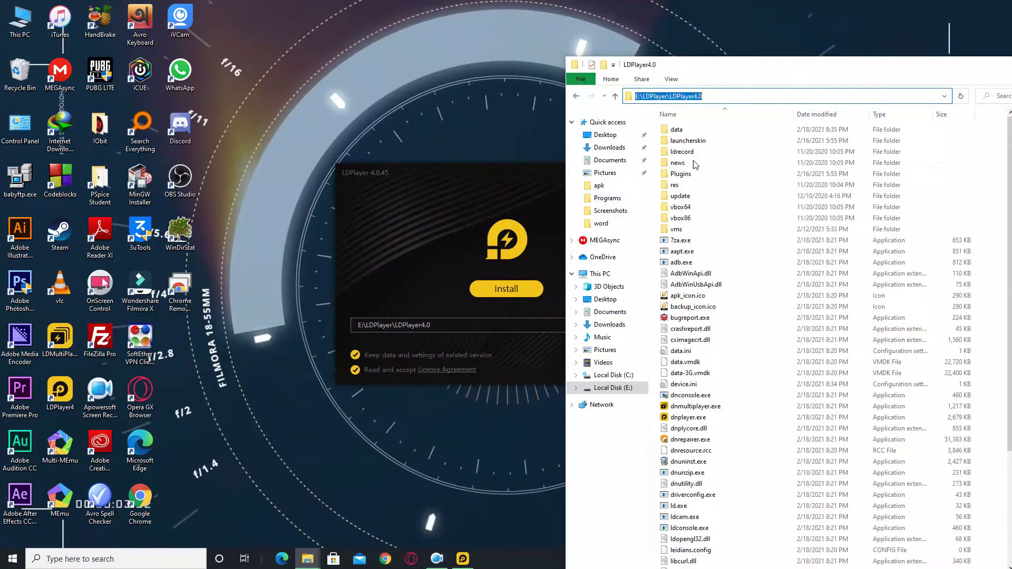
{"action": "left_click_drag", "start_coordinate": [780, 76], "coordinate": [597, 89]}
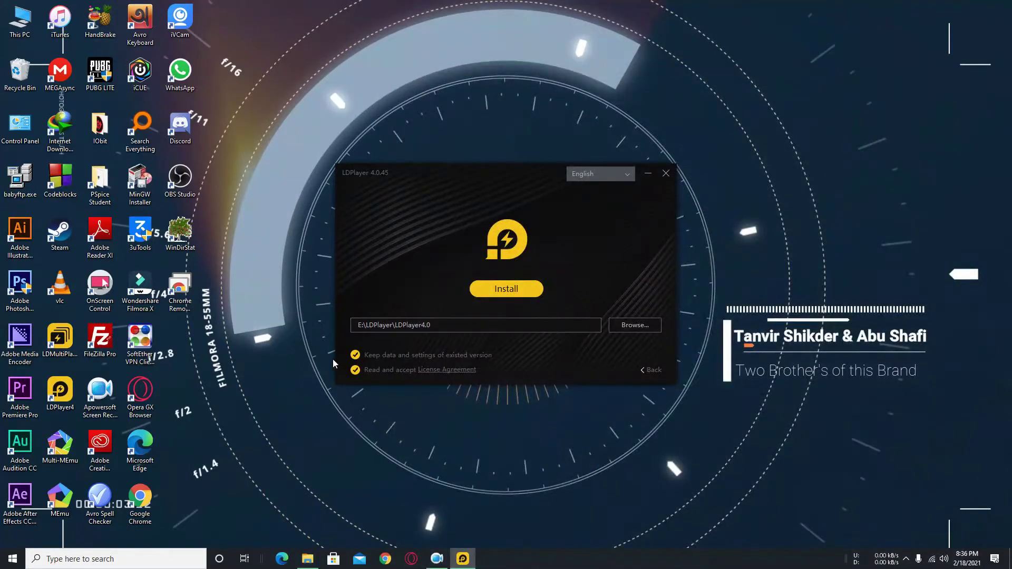
- Install LDPlayer 4.0.45 over the existing version and start the emulator
{"action": "left_click", "coordinate": [508, 289]}
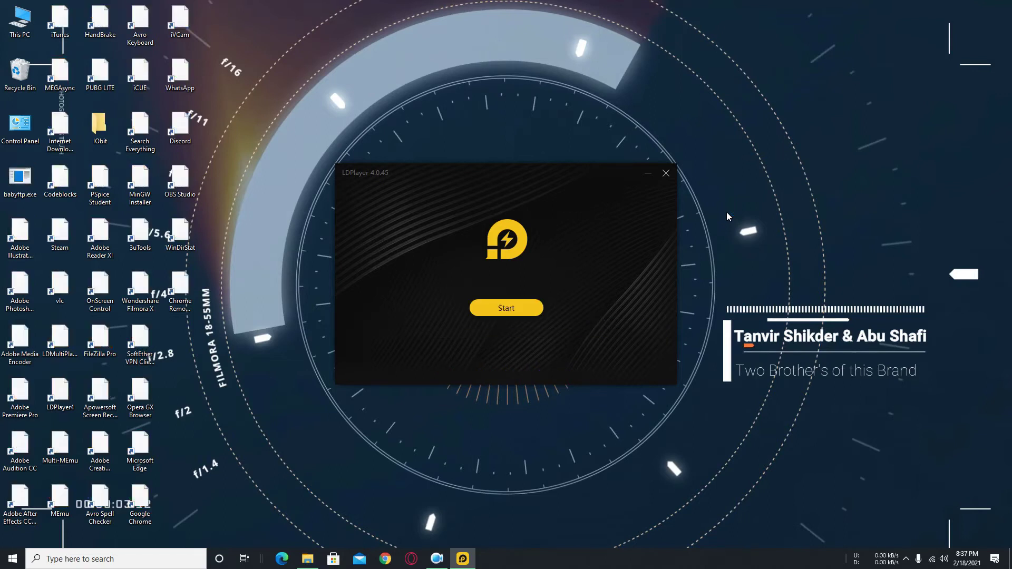
{"action": "left_click", "coordinate": [514, 314]}
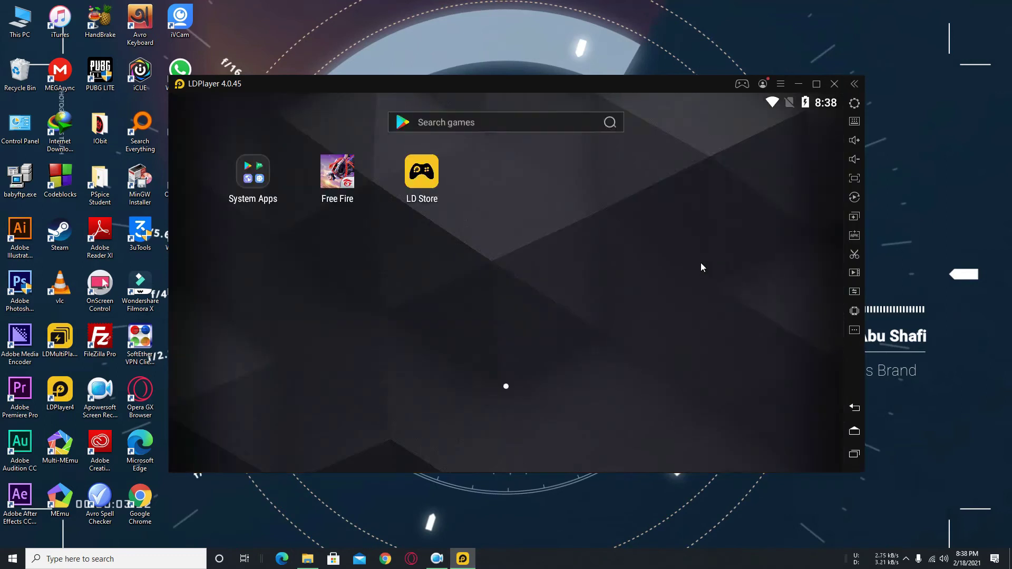
- Review the emulator's notification shade and its Game settings, leaving the settings without saving
{"action": "left_click_drag", "start_coordinate": [575, 99], "coordinate": [574, 201]}
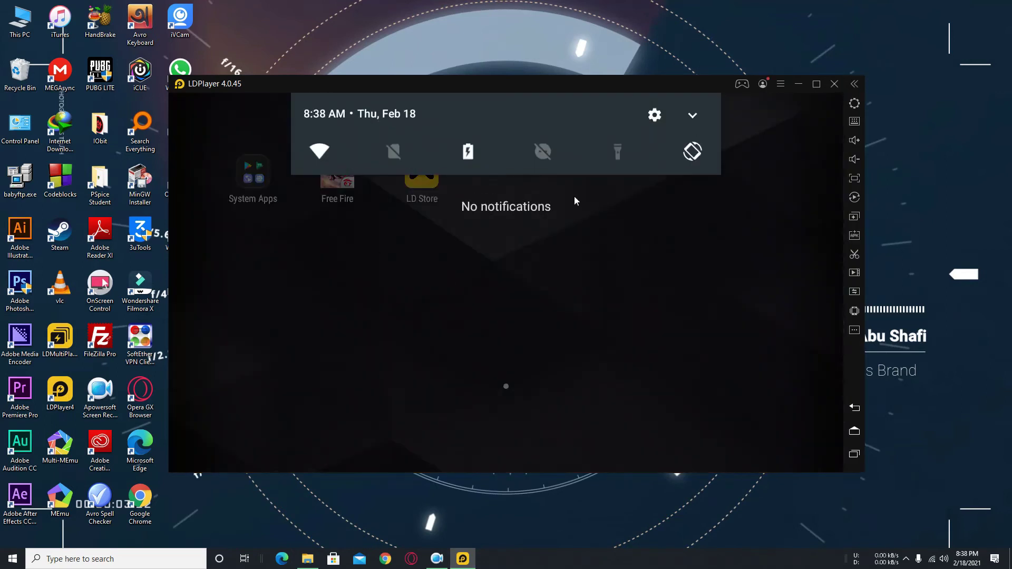
{"action": "left_click", "coordinate": [781, 84]}
{"action": "scroll", "coordinate": [499, 256], "scroll_direction": "down", "scroll_amount": 6}
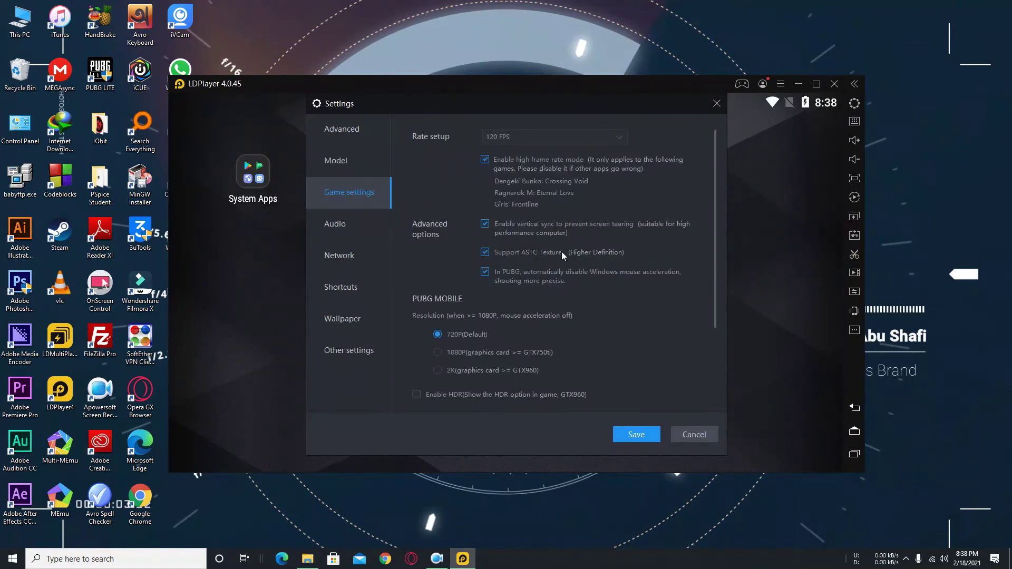
{"action": "key", "text": "Escape"}
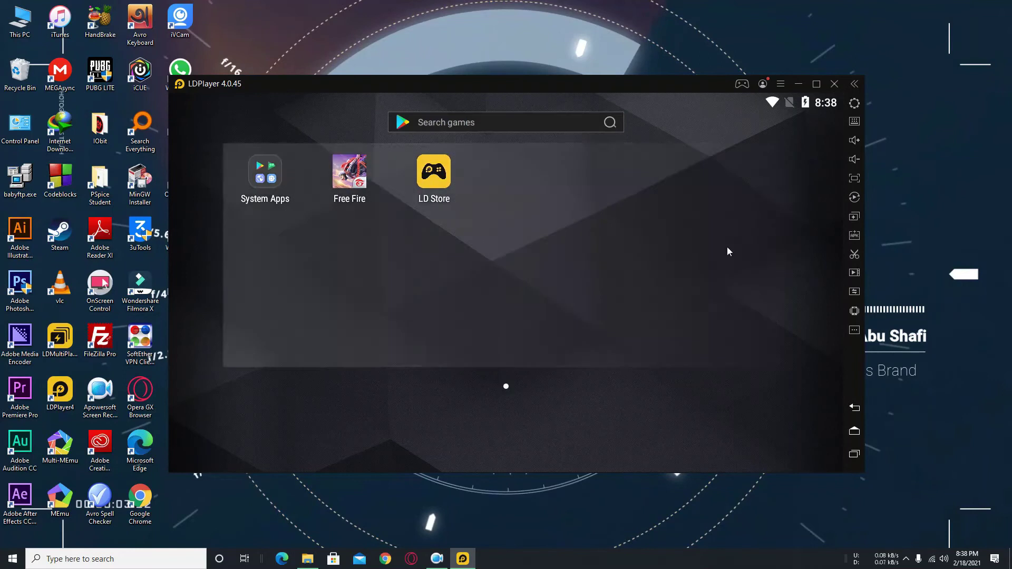
- Launch Free Fire in a maximized emulator window and turn on the frame rate display
{"action": "left_click", "coordinate": [349, 168]}
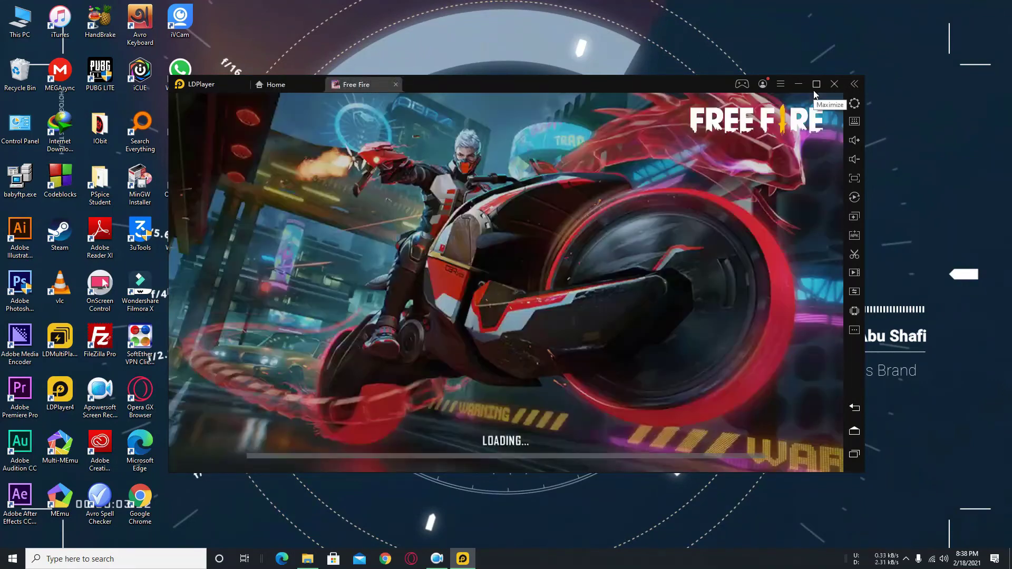
{"action": "left_click", "coordinate": [815, 86]}
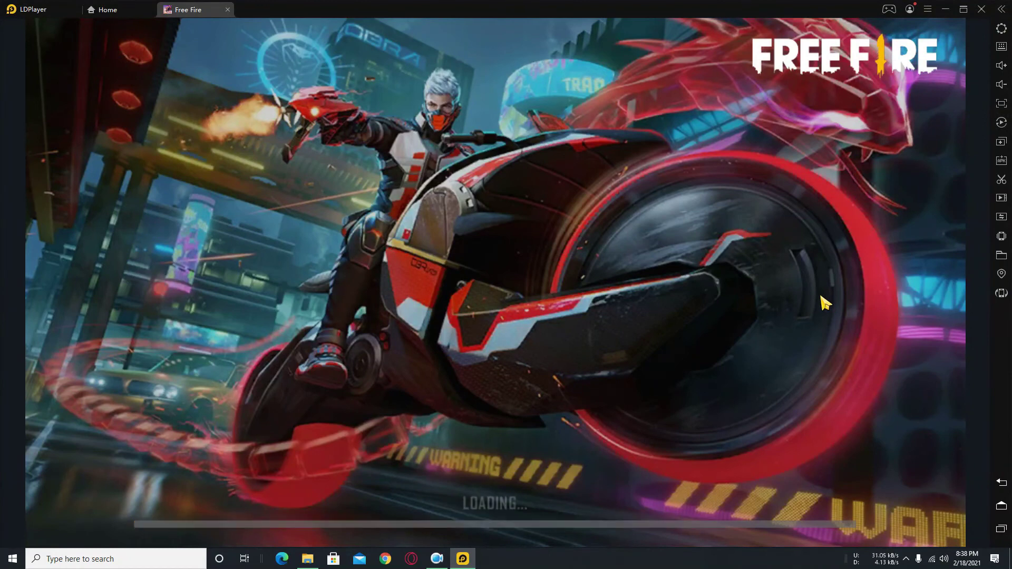
{"action": "left_click", "coordinate": [927, 9]}
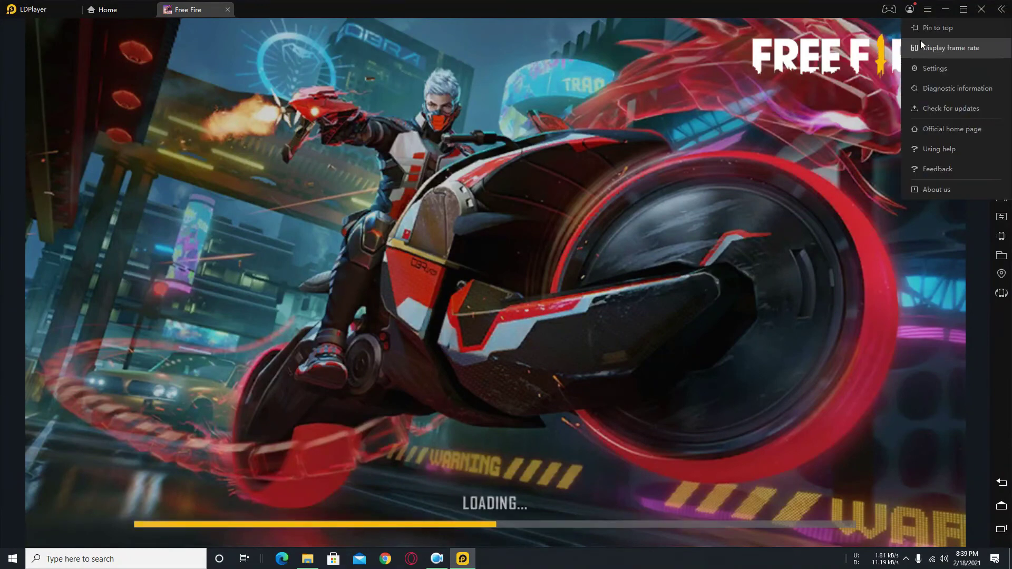
{"action": "left_click", "coordinate": [927, 54]}
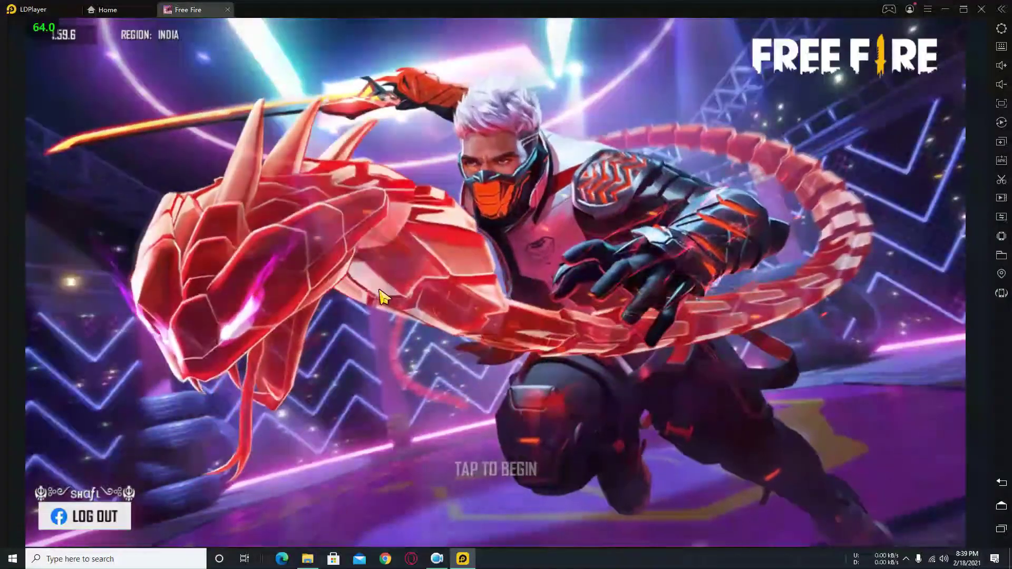
- Enter the Free Fire lobby in a restored, smaller emulator window, dismissing the event announcements and rejecting the team invites
{"action": "left_click", "coordinate": [494, 283]}
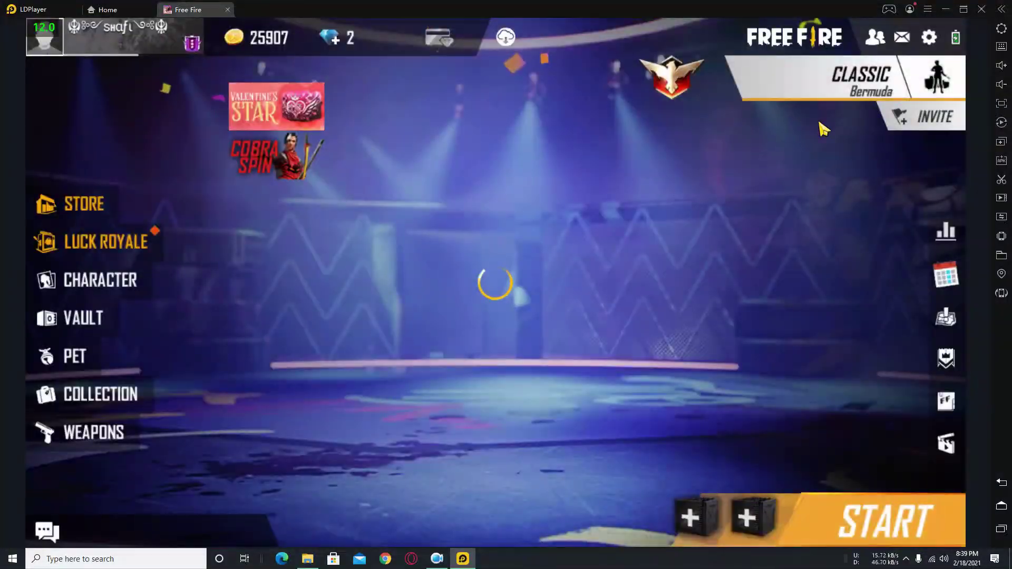
{"action": "left_click", "coordinate": [964, 12]}
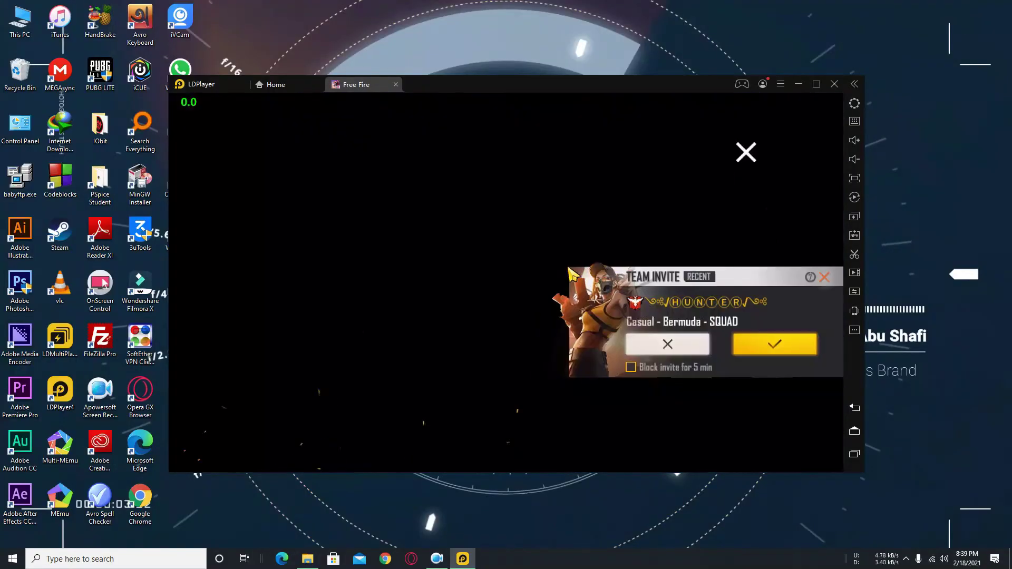
{"action": "left_click", "coordinate": [685, 347]}
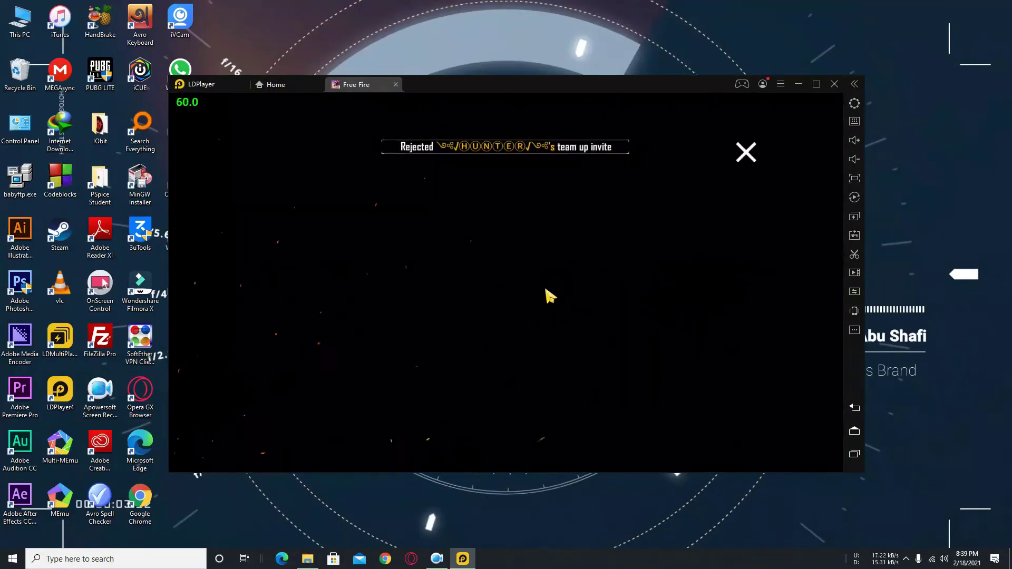
{"action": "left_click", "coordinate": [747, 153]}
{"action": "left_click", "coordinate": [748, 154]}
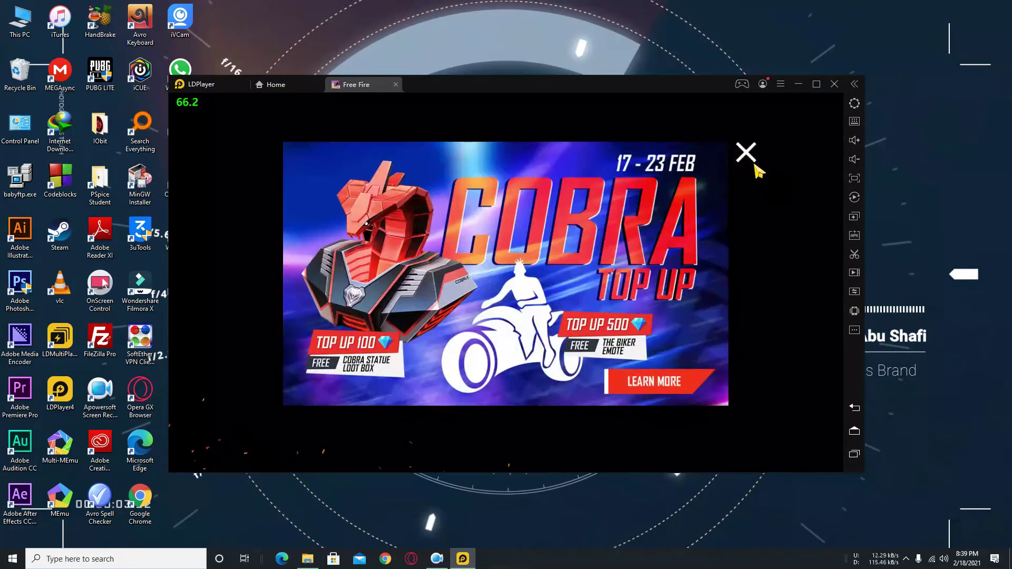
{"action": "left_click", "coordinate": [747, 154]}
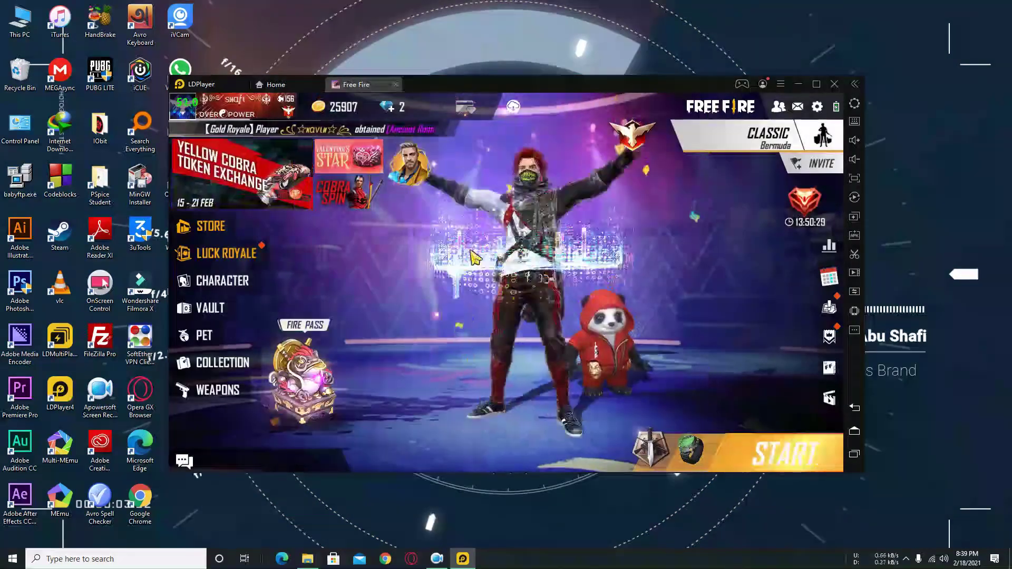
{"action": "left_click", "coordinate": [674, 343]}
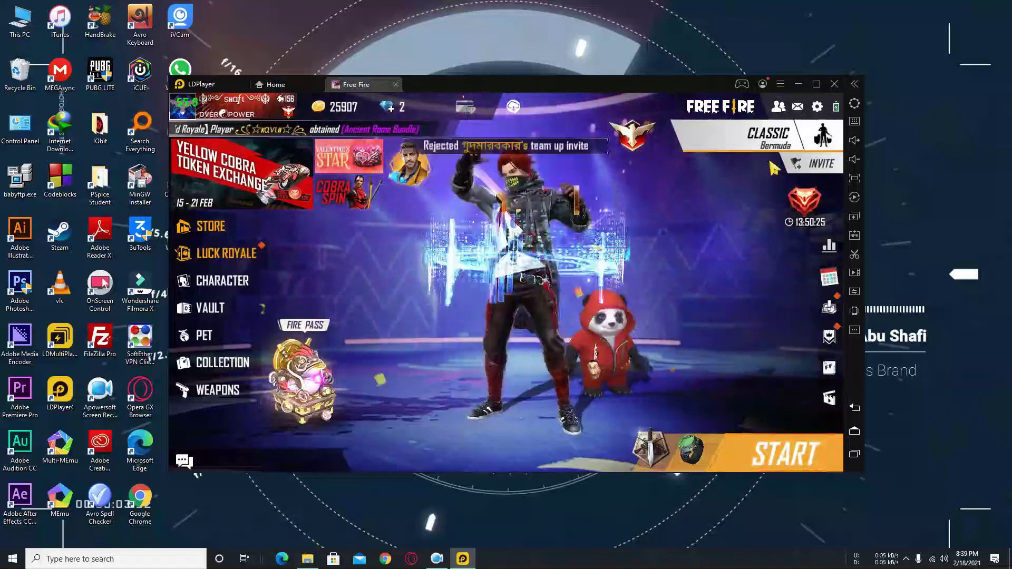
- Check the game settings and the Download Center's expansion packs, blocking the interrupting friend's team invites for 5 min
{"action": "left_click", "coordinate": [816, 108]}
{"action": "key", "text": "Escape"}
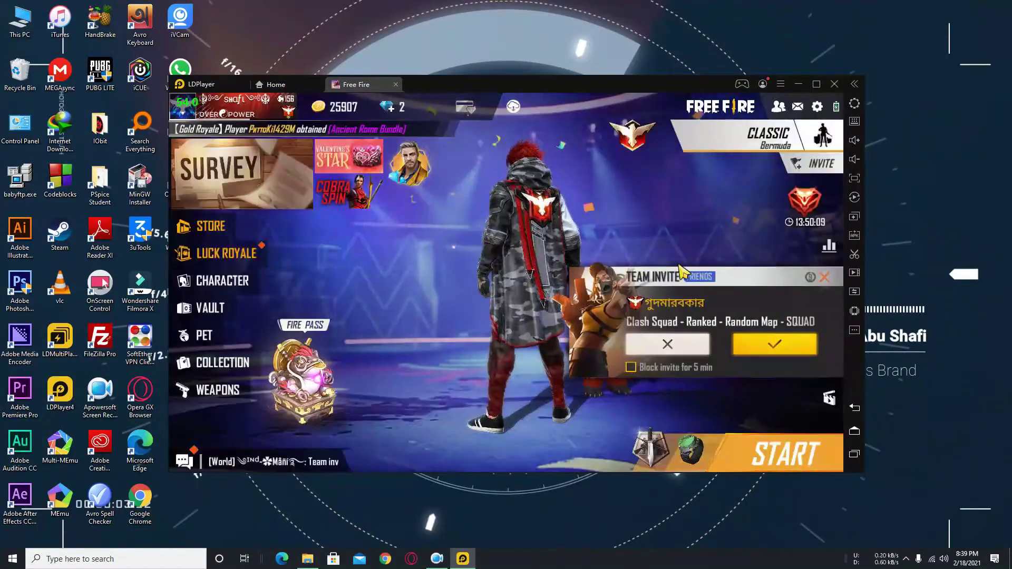
{"action": "left_click", "coordinate": [631, 368]}
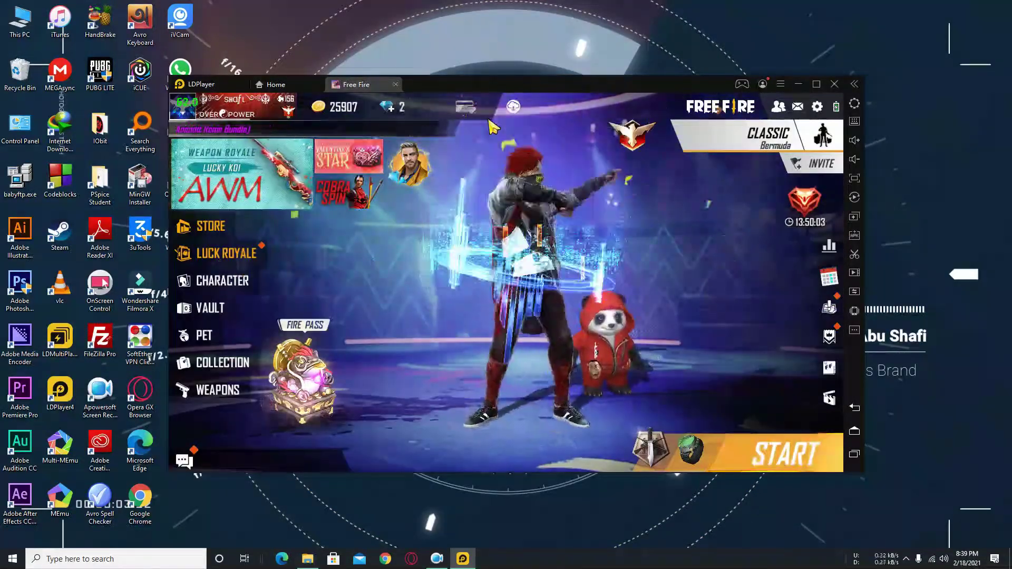
{"action": "left_click", "coordinate": [513, 107]}
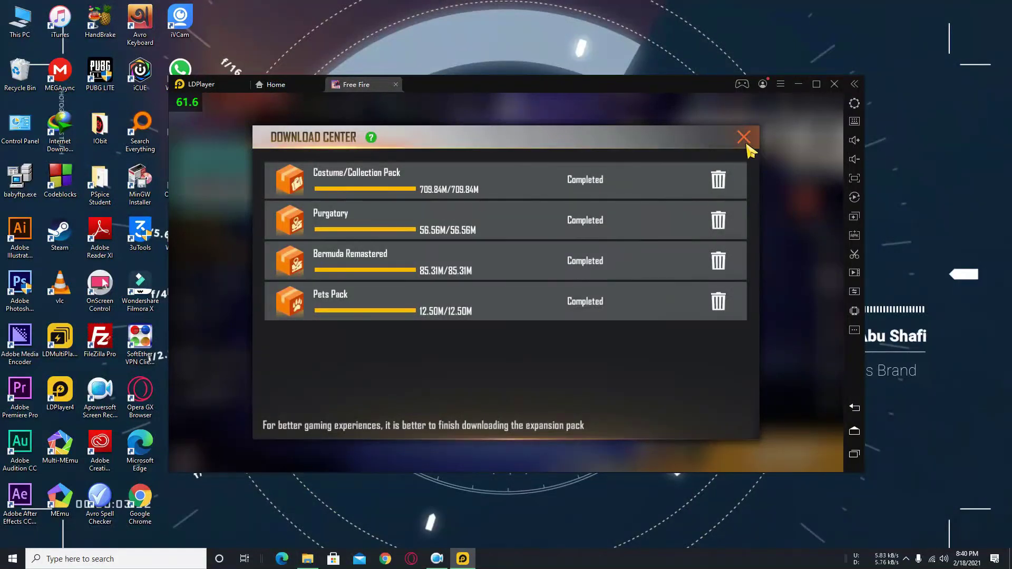
{"action": "left_click", "coordinate": [744, 140]}
- Change the game mode from Classic to Training
{"action": "left_click", "coordinate": [718, 156]}
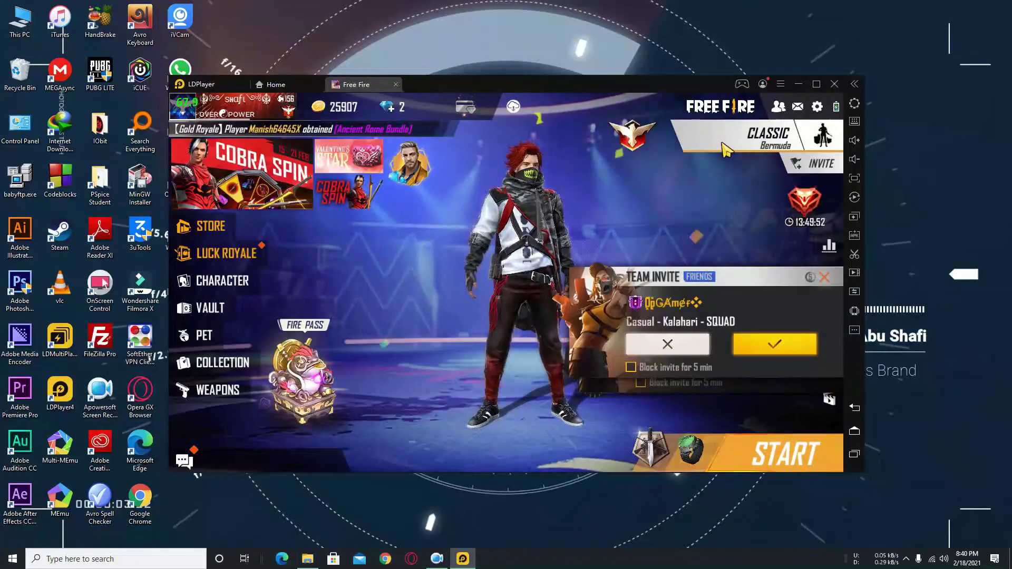
{"action": "left_click", "coordinate": [694, 418]}
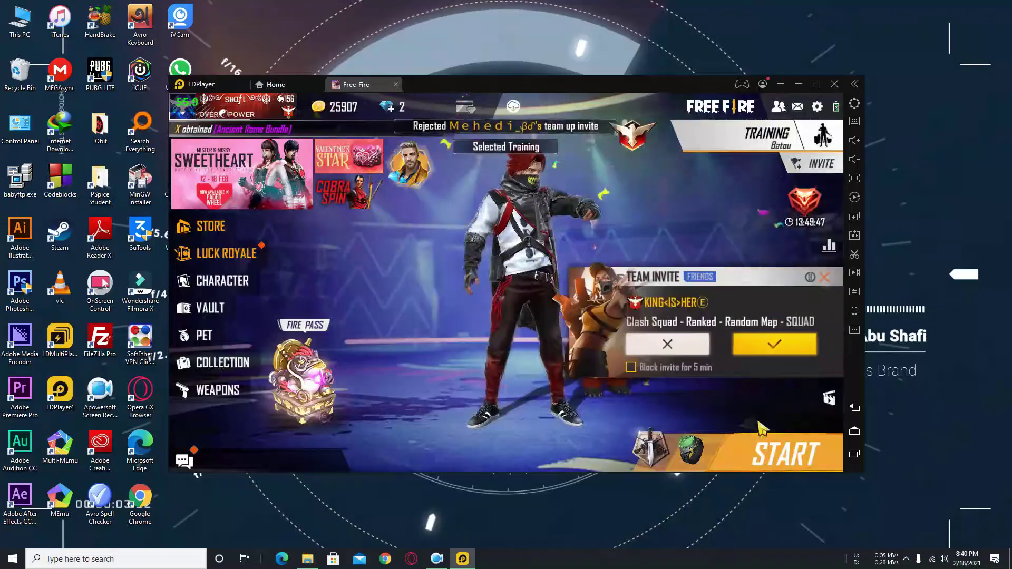